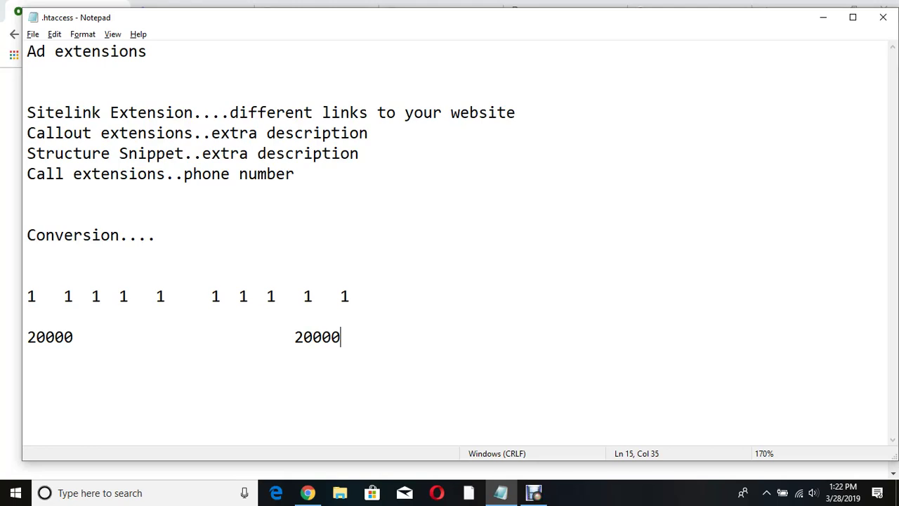
Examine the row of 1s and the 20000 figures in the Conversion section of the notes.
drag(36, 296, 27, 296)
click(100, 296)
drag(100, 296, 91, 295)
click(37, 296)
click(74, 295)
click(165, 296)
drag(83, 337, 26, 337)
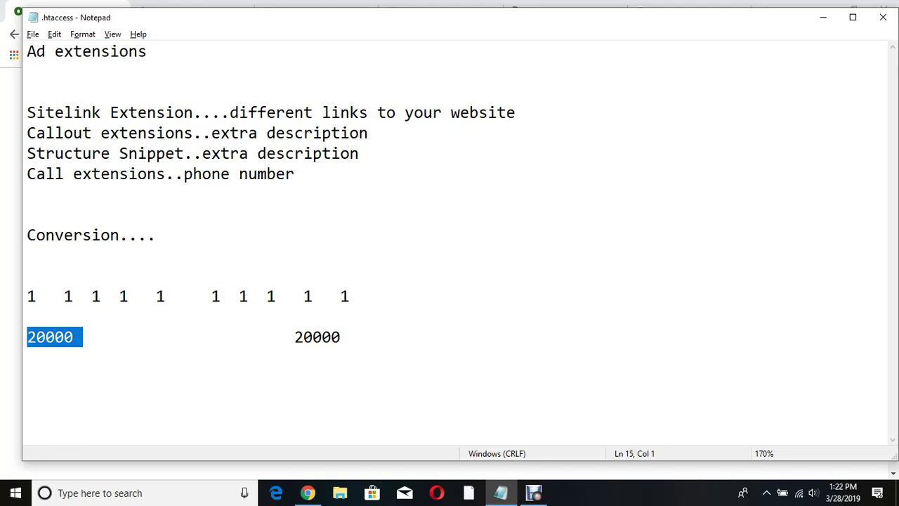
click(37, 296)
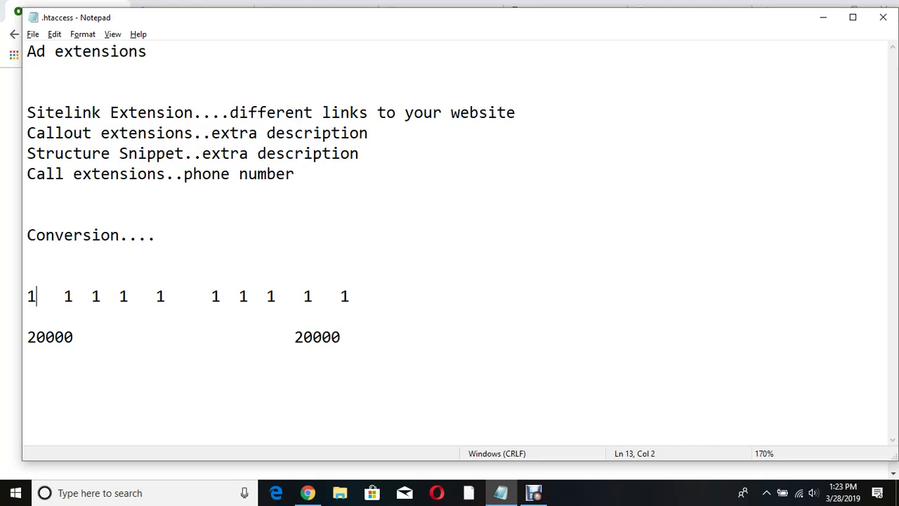
Switch to the Google Ads conversion form and use the same value of 4000 Indian Rupee (INR) for each conversion.
key(alt+Tab)
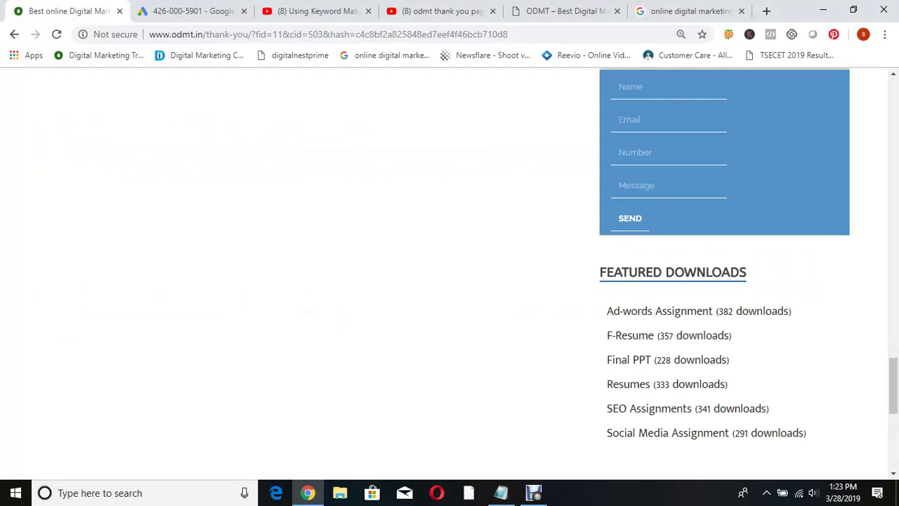
key(ctrl+Tab)
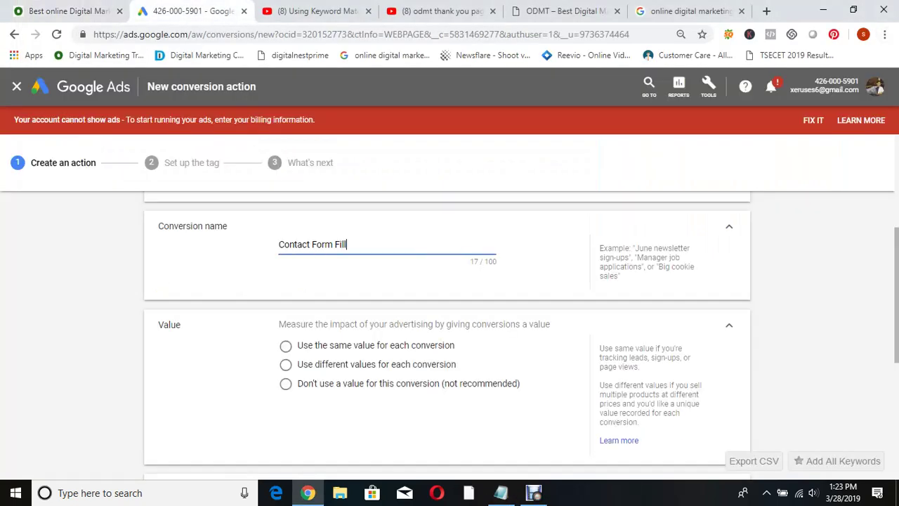
click(286, 346)
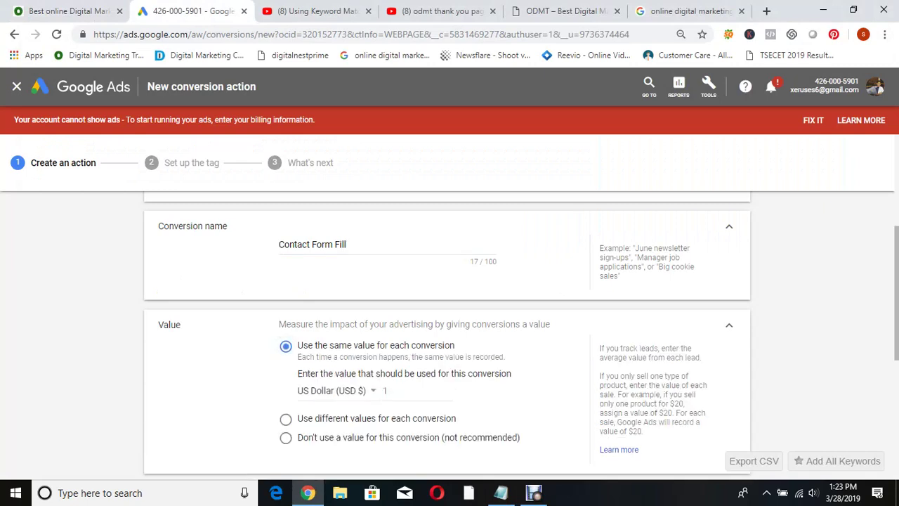
click(337, 390)
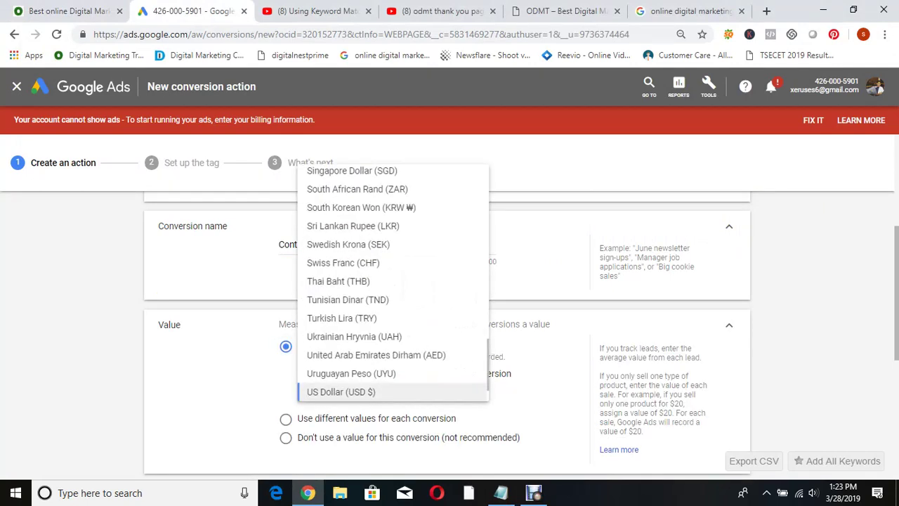
key(i)
key(Return)
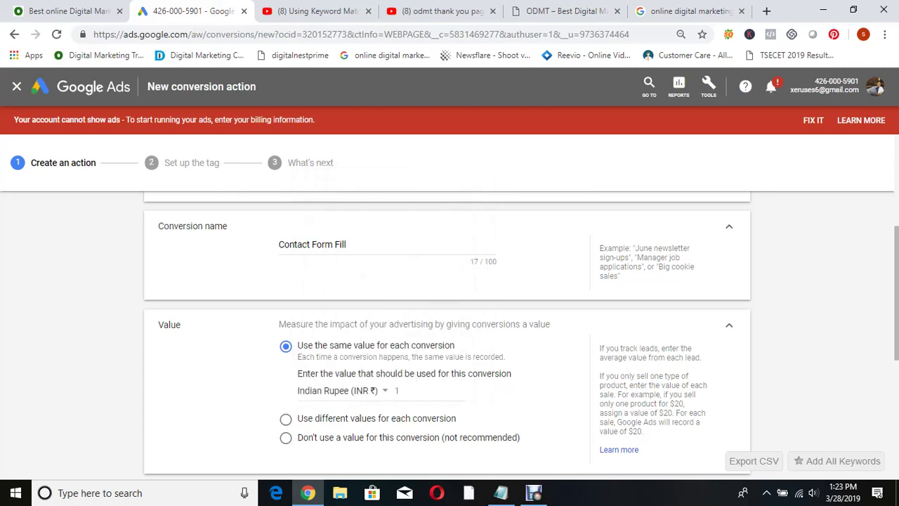
key(Tab)
key(BackSpace)
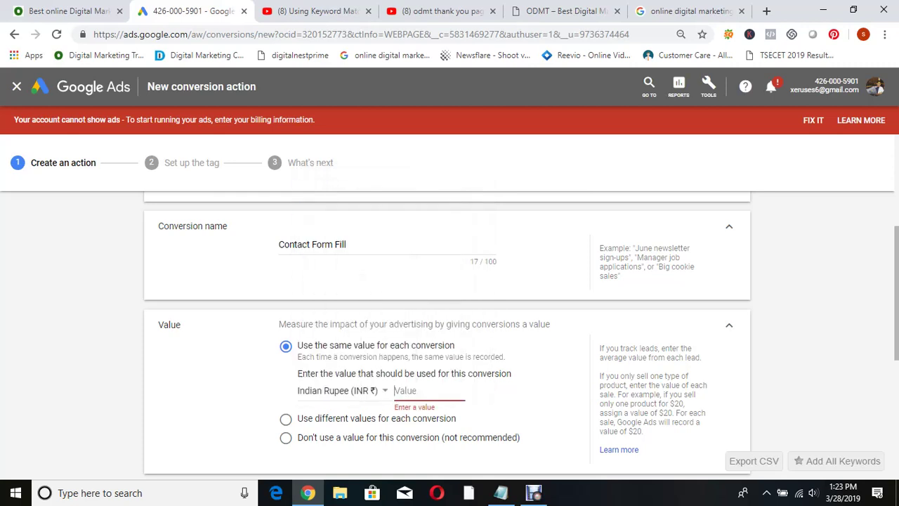
text(40000)
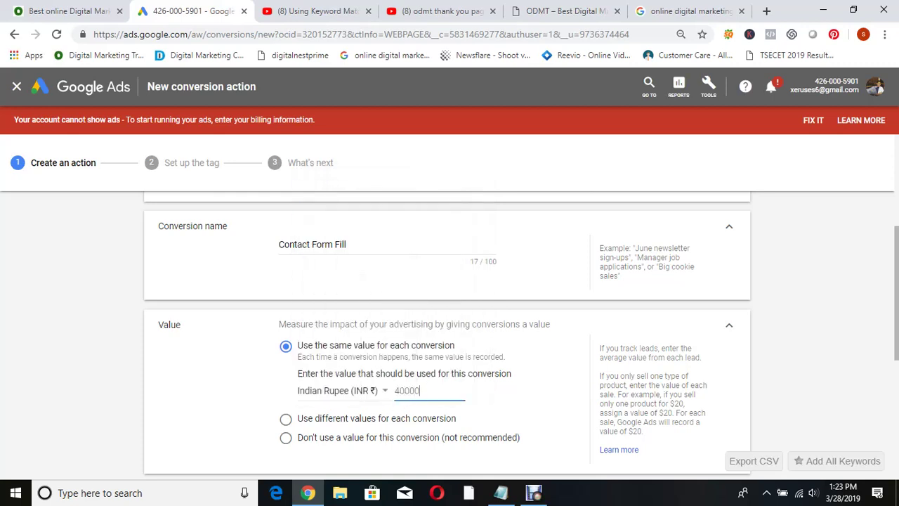
key(BackSpace)
Set the conversion count to One per click or interaction.
scroll(449, 330, down, 2)
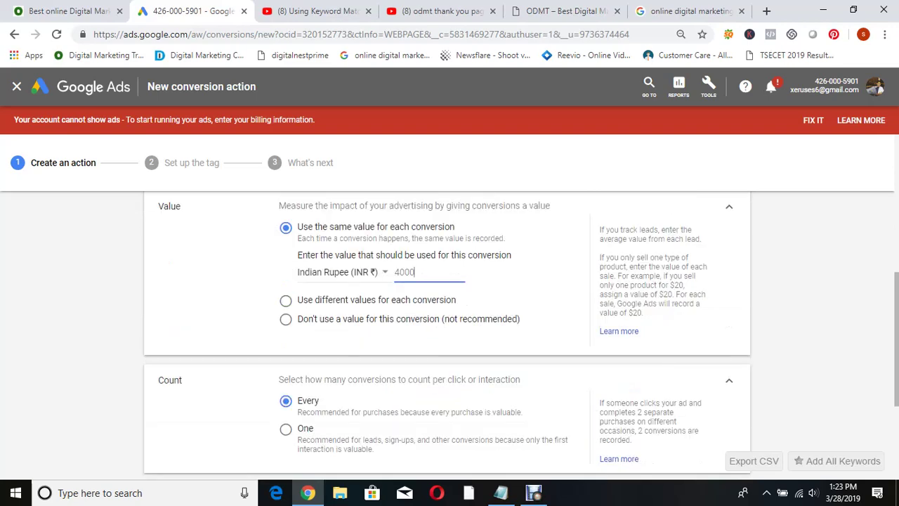
scroll(450, 330, down, 1)
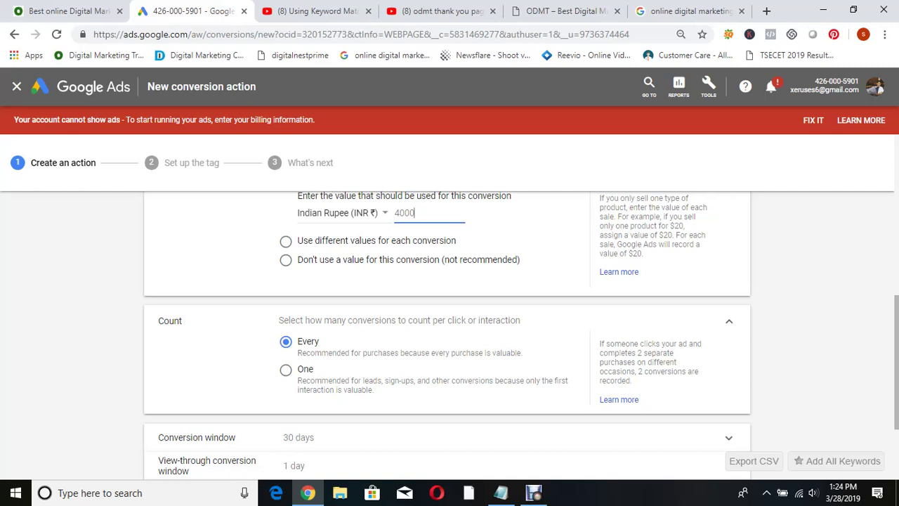
click(286, 369)
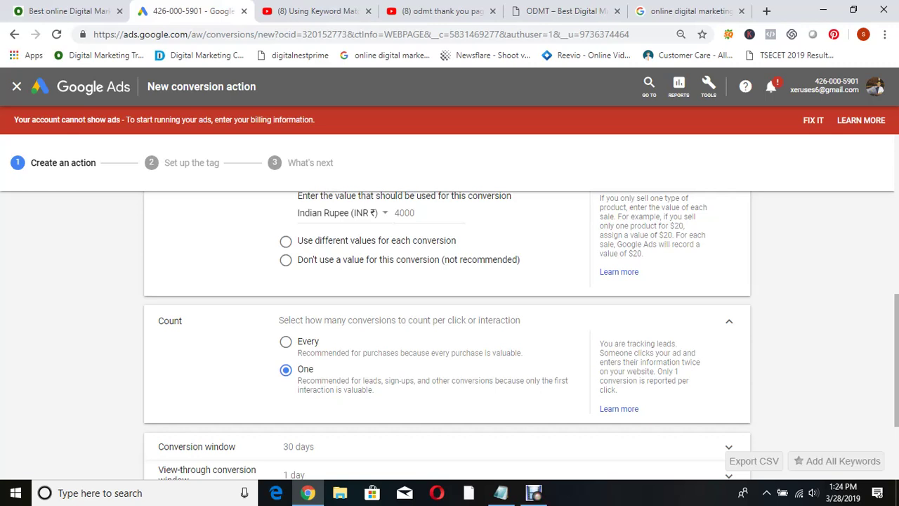
Expand the conversion window setting and examine the durations it offers.
scroll(449, 385, down, 3)
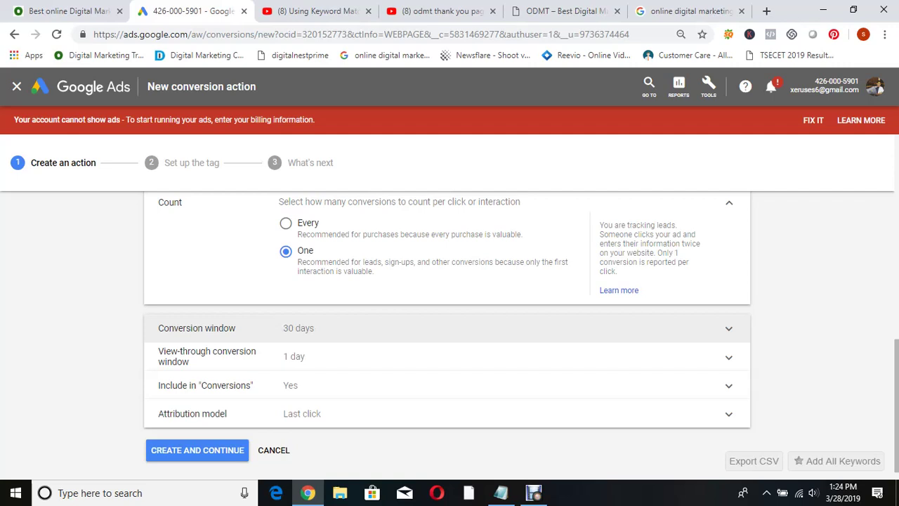
click(450, 328)
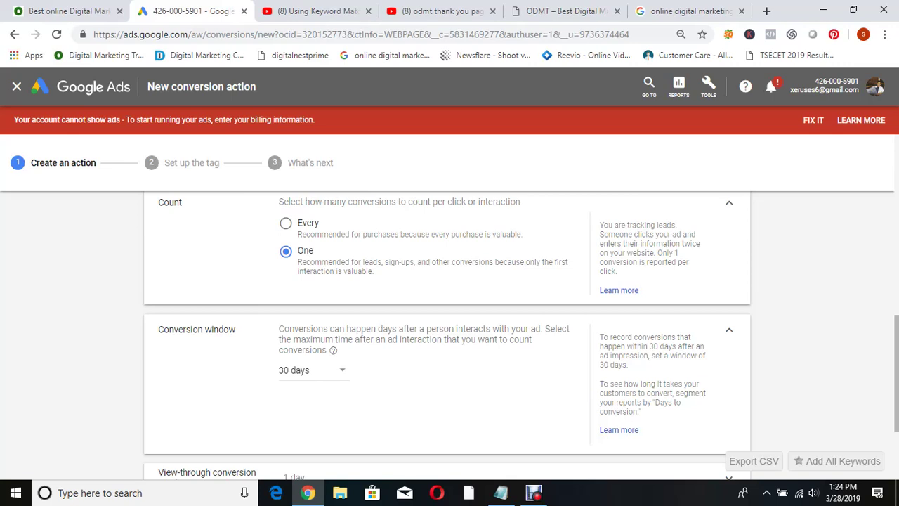
click(309, 369)
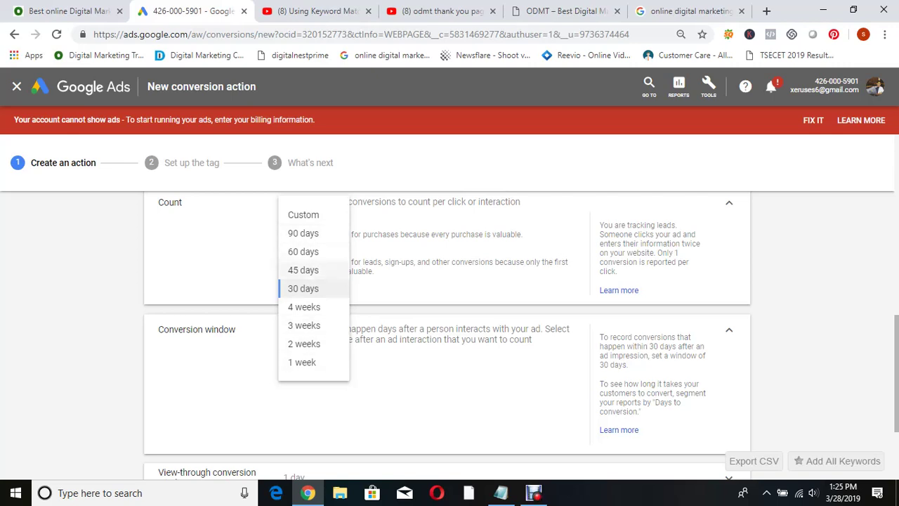
key(Escape)
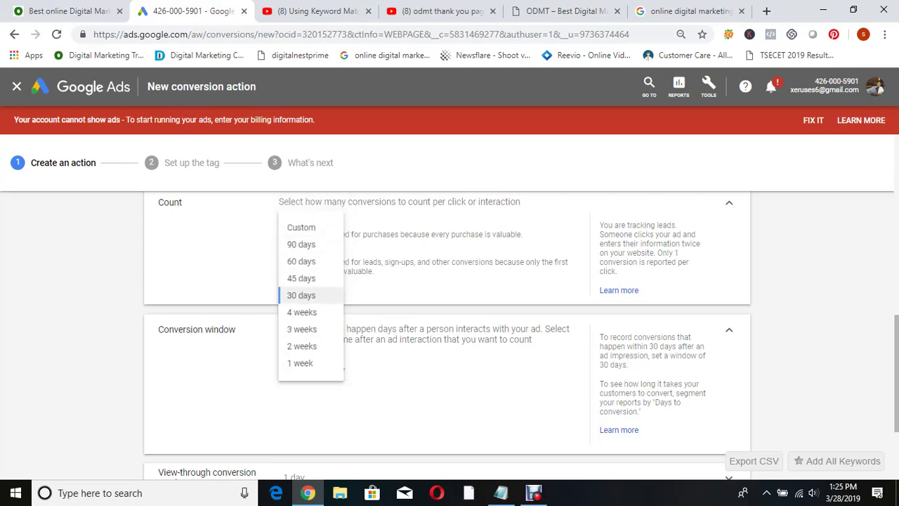
scroll(447, 387, down, 2)
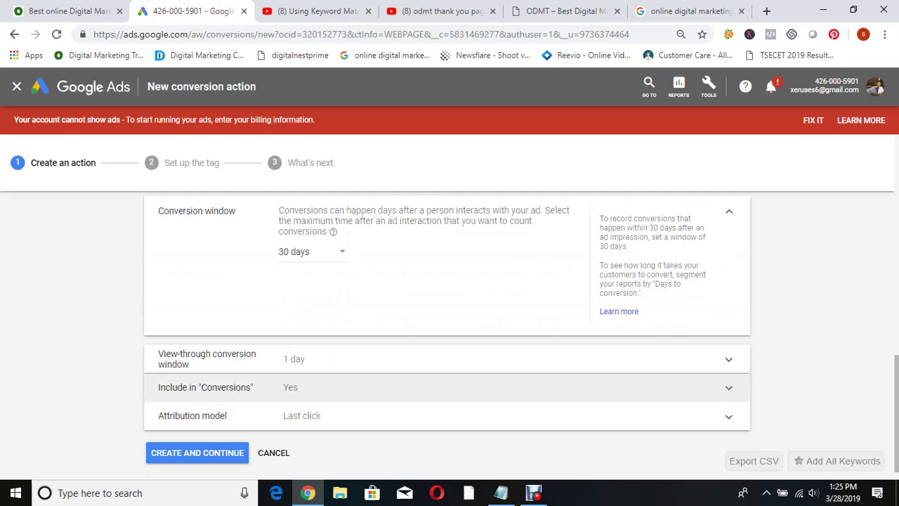
Review the conversion action's category, name, value, count and conversion window settings, and glance at the account's available tools.
scroll(447, 316, up, 10)
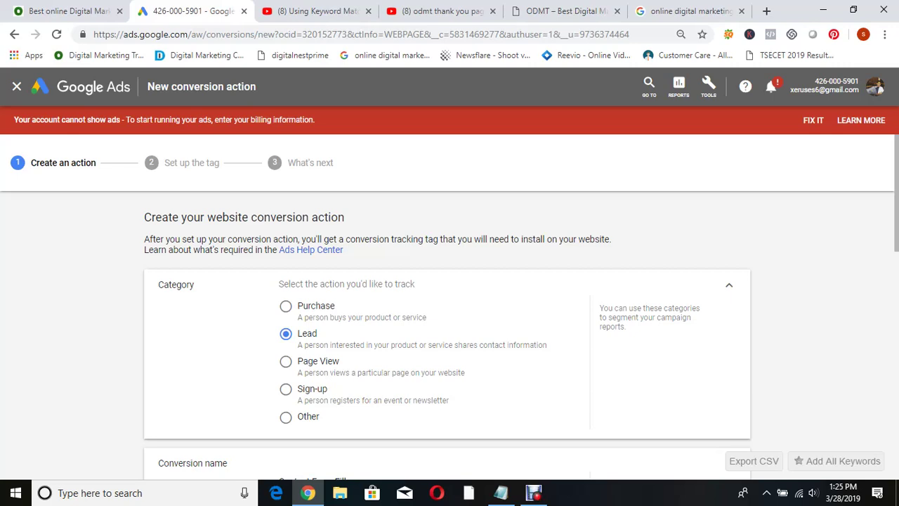
click(708, 84)
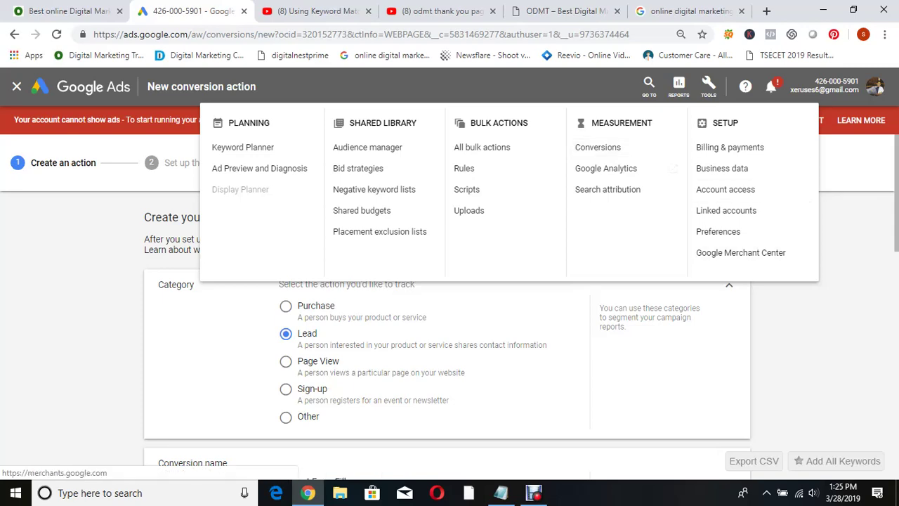
key(Escape)
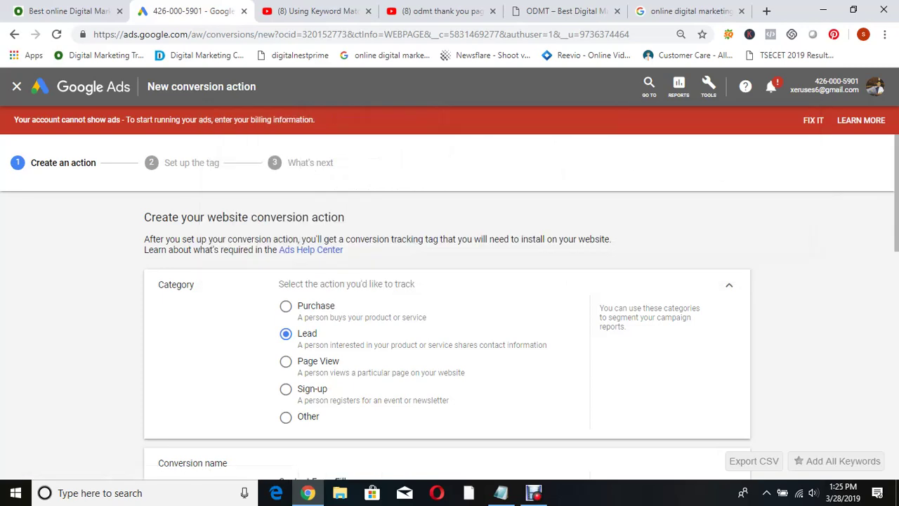
scroll(447, 335, down, 2)
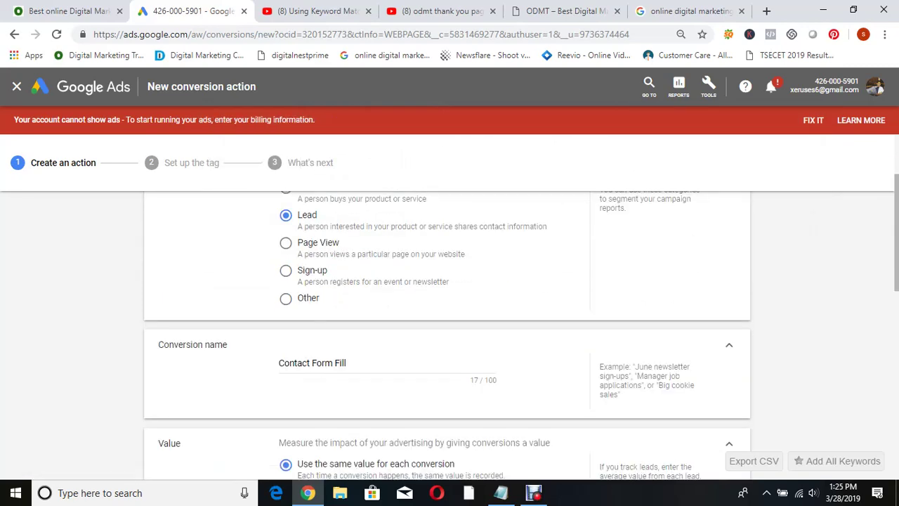
scroll(447, 335, up, 2)
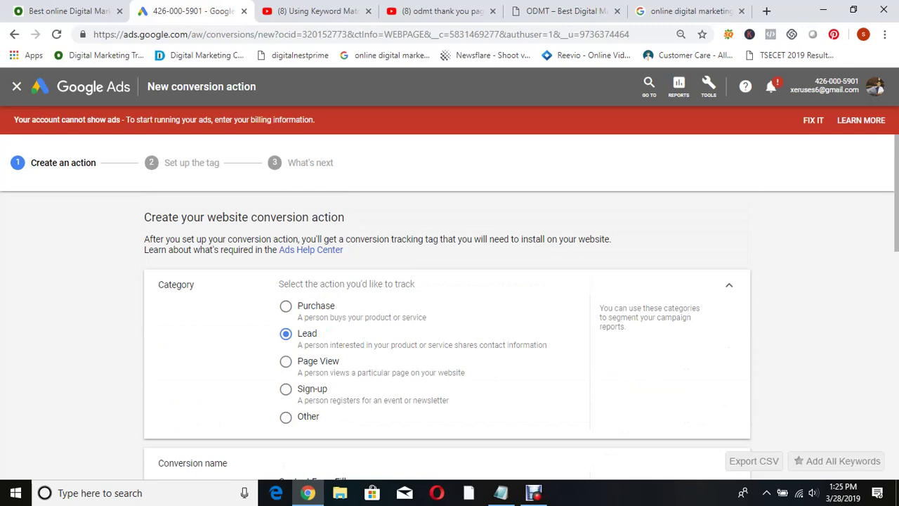
scroll(449, 317, down, 2)
scroll(449, 316, down, 2)
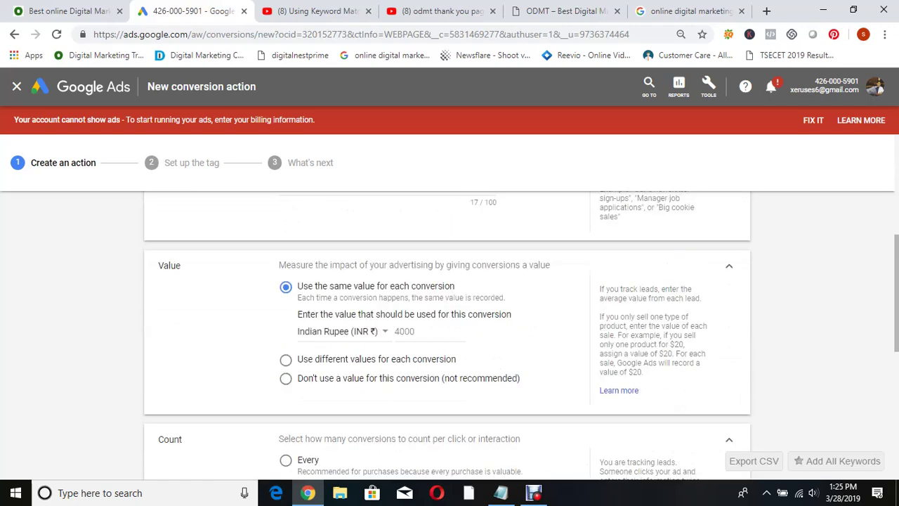
scroll(450, 316, down, 2)
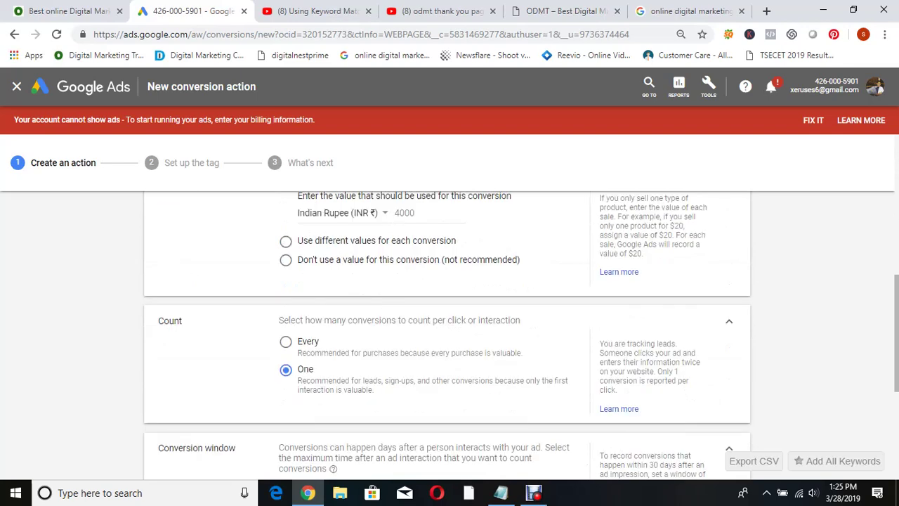
scroll(449, 316, down, 2)
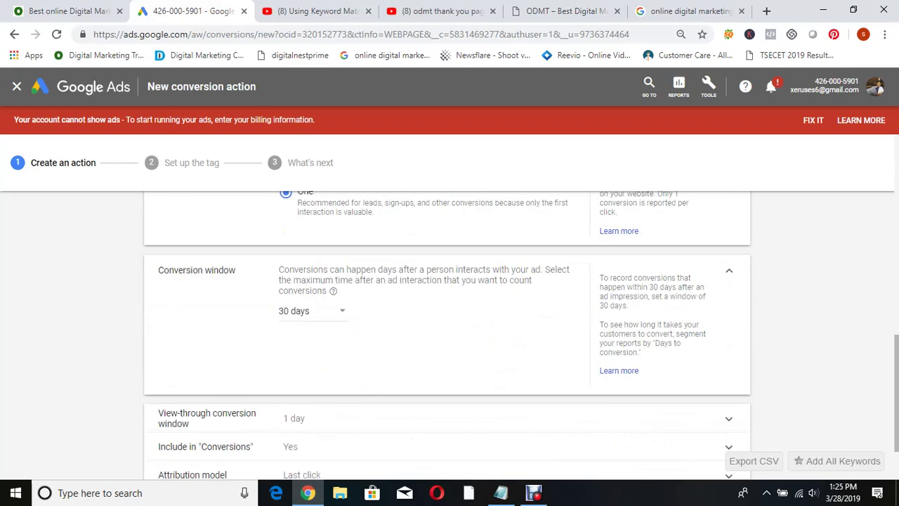
Create the Contact Form Fill conversion action and choose to install the tag yourself.
scroll(449, 316, down, 2)
click(196, 432)
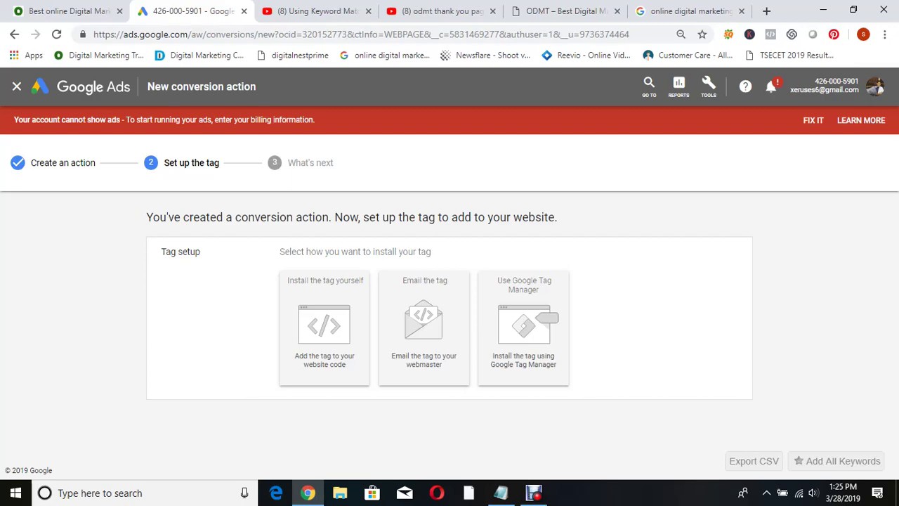
click(325, 328)
scroll(449, 331, down, 1)
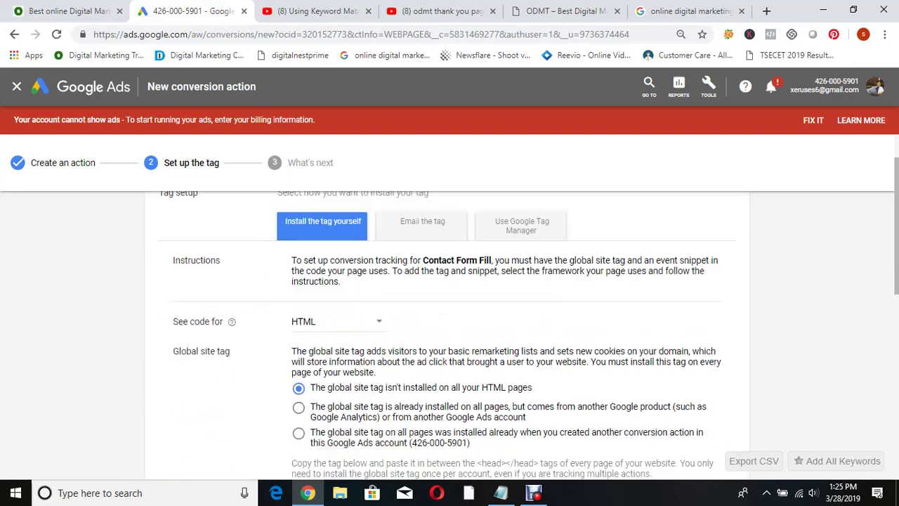
Examine the event snippet and the global site tag code provided for the Contact Form Fill conversion.
scroll(450, 316, down, 6)
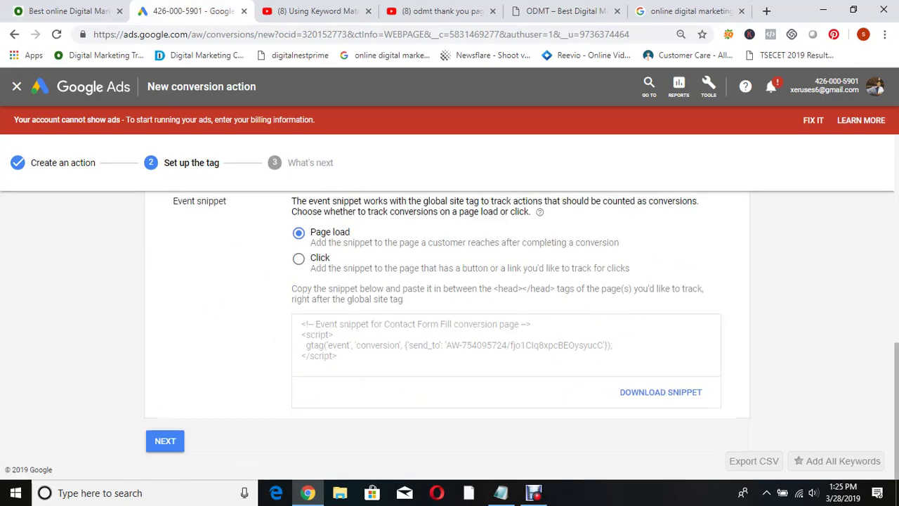
drag(337, 356, 301, 323)
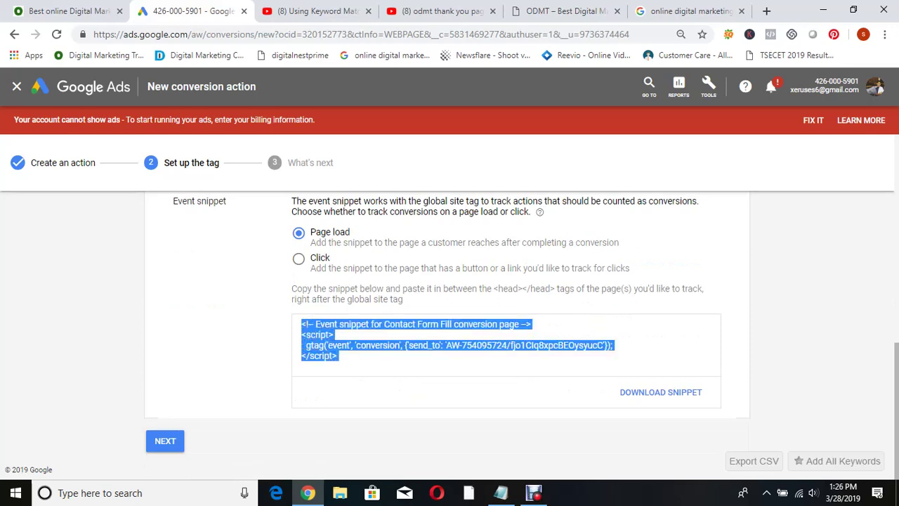
scroll(337, 354, up, 2)
scroll(449, 330, up, 3)
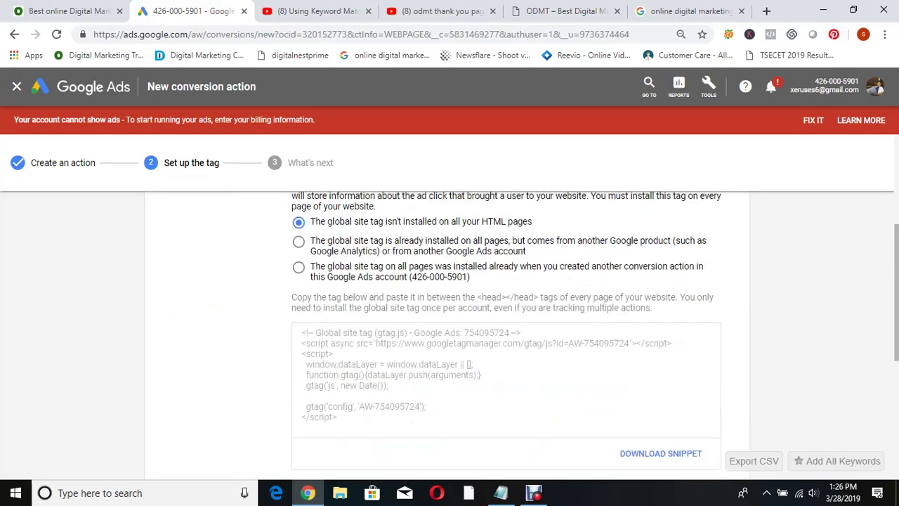
drag(338, 418, 301, 332)
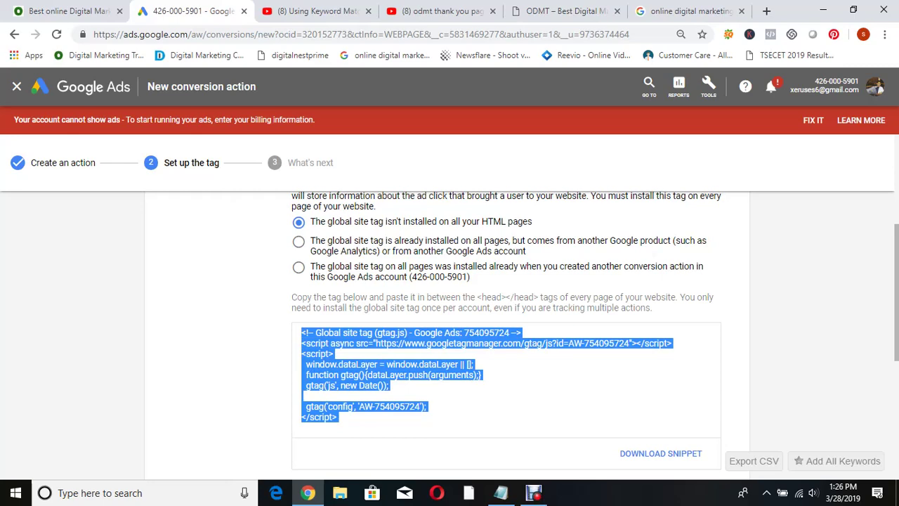
scroll(449, 334, down, 4)
drag(338, 355, 306, 334)
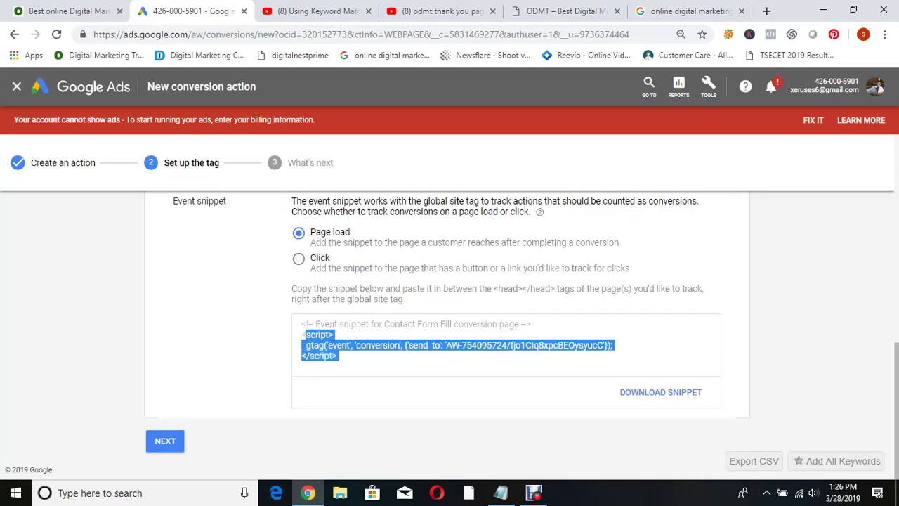
key(ctrl+a)
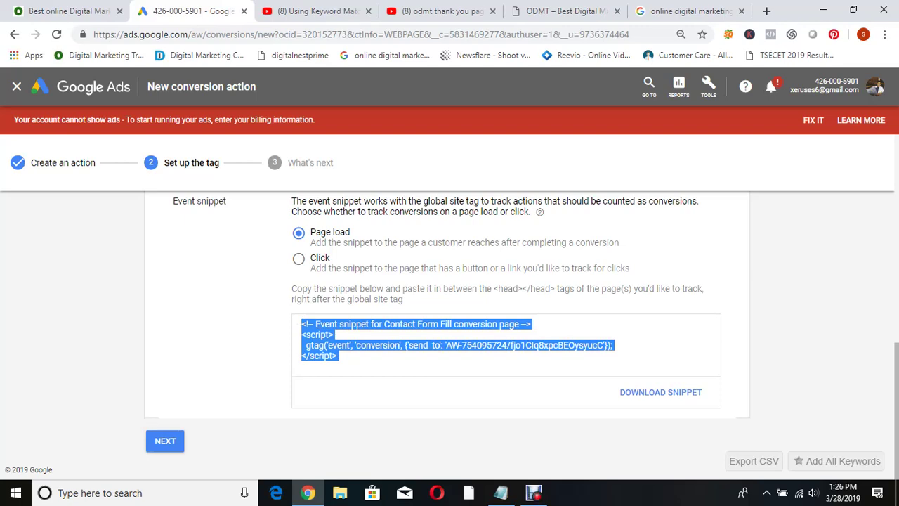
scroll(450, 316, up, 3)
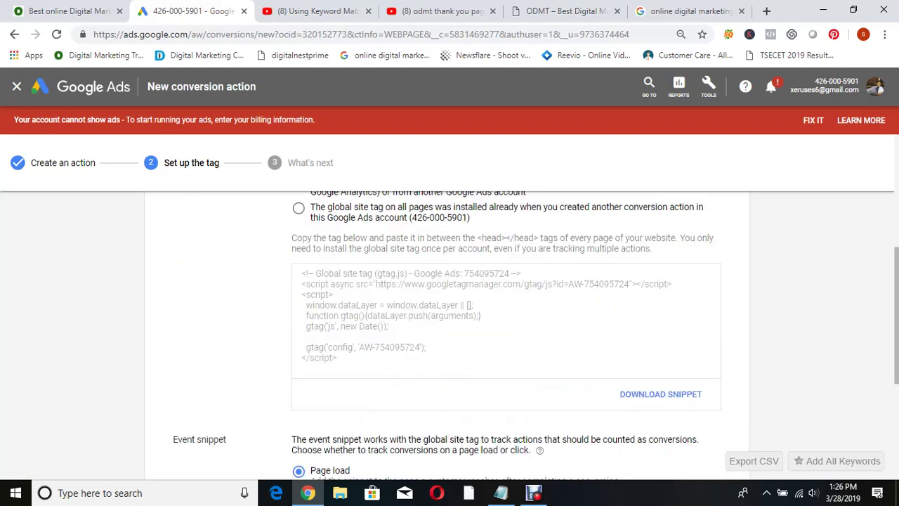
drag(340, 358, 302, 273)
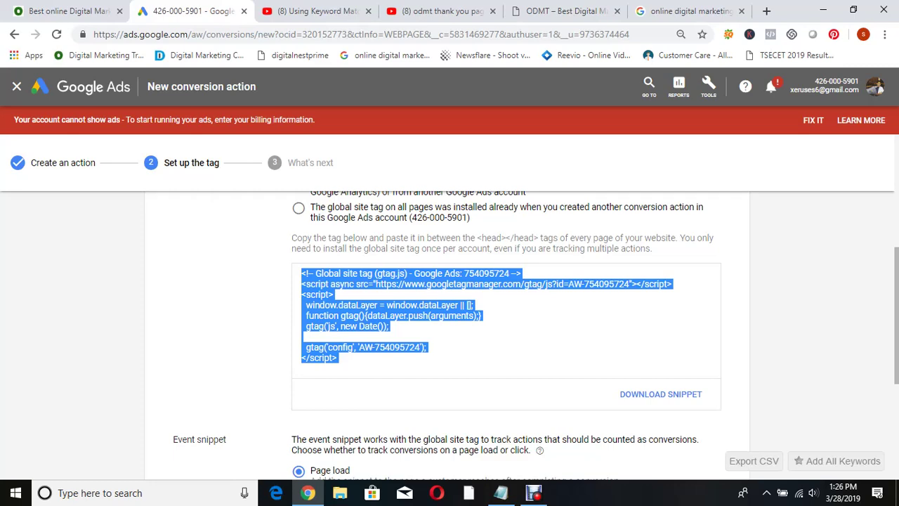
Switch to the ODMT website's Thank You page and view its confirmation message at the start of the page.
click(73, 10)
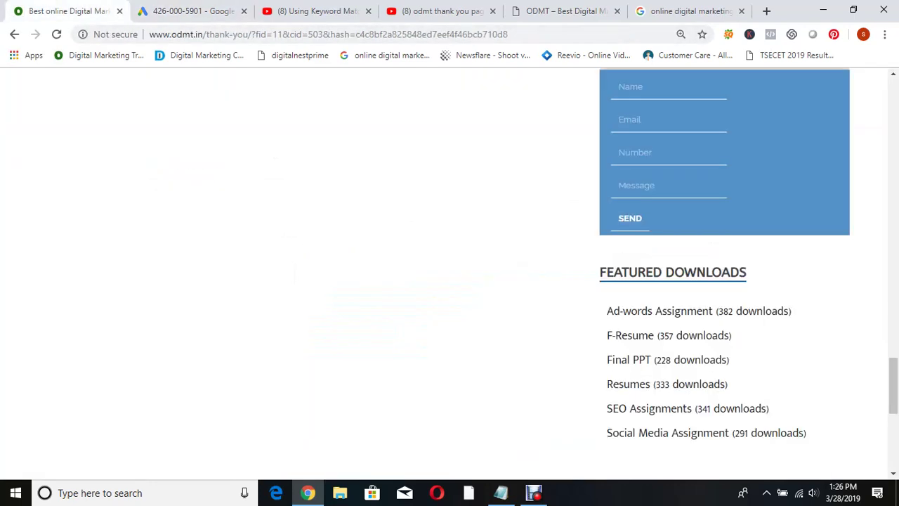
scroll(449, 273, up, 14)
scroll(449, 273, up, 15)
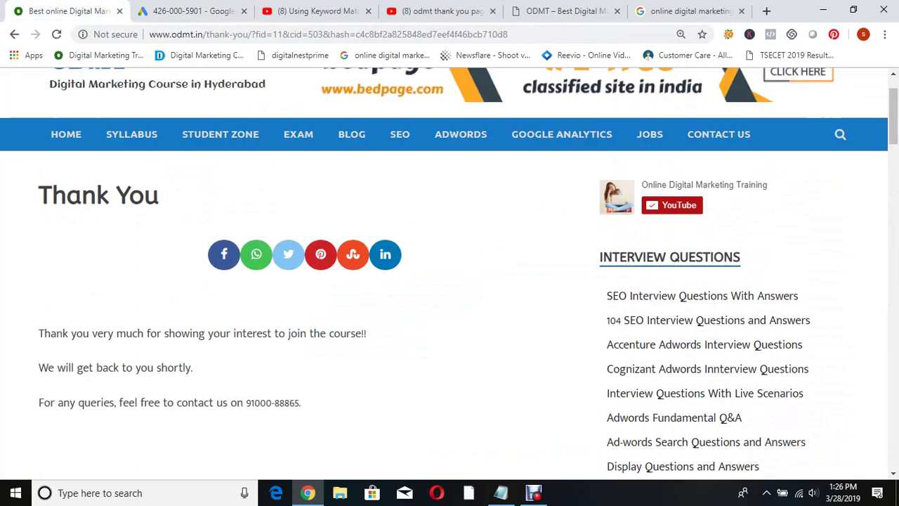
Highlight the page-load event snippet code for the Contact Form Fill conversion in Google Ads, and return to the ODMT Thank You page.
click(191, 10)
scroll(449, 336, down, 4)
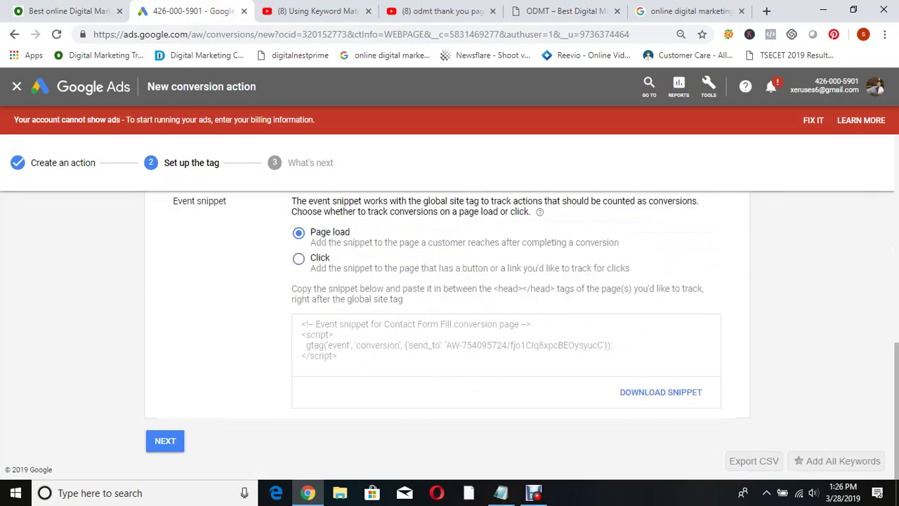
drag(338, 356, 301, 323)
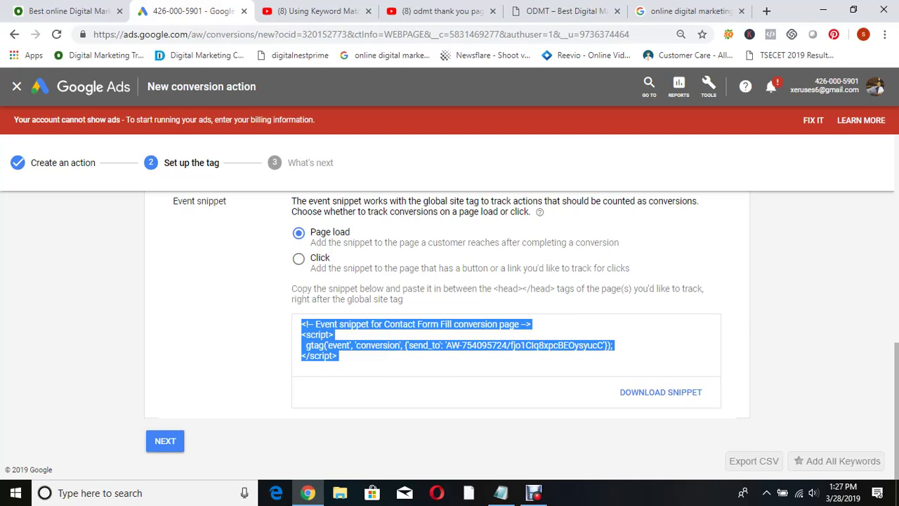
click(67, 10)
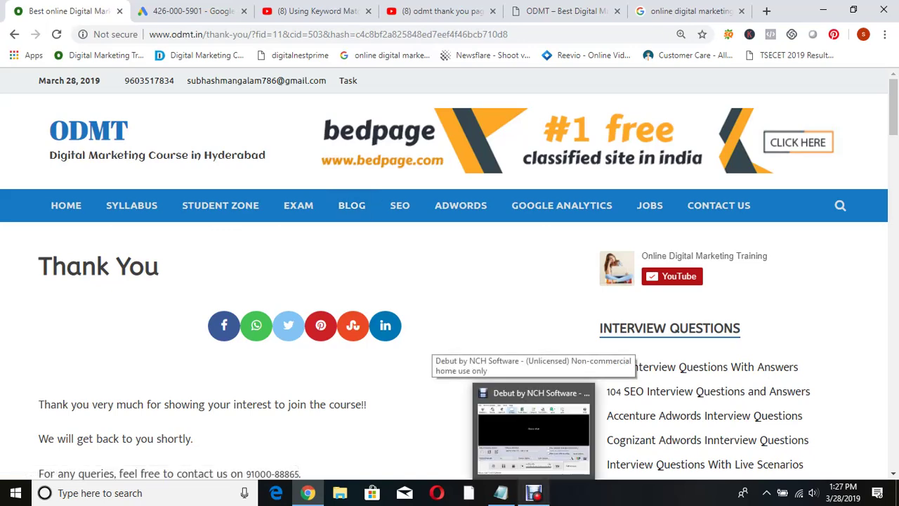
click(533, 492)
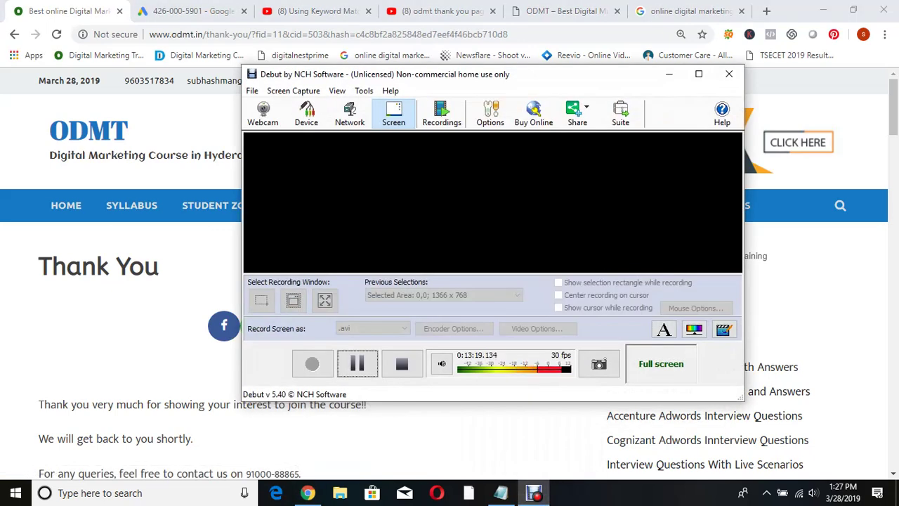